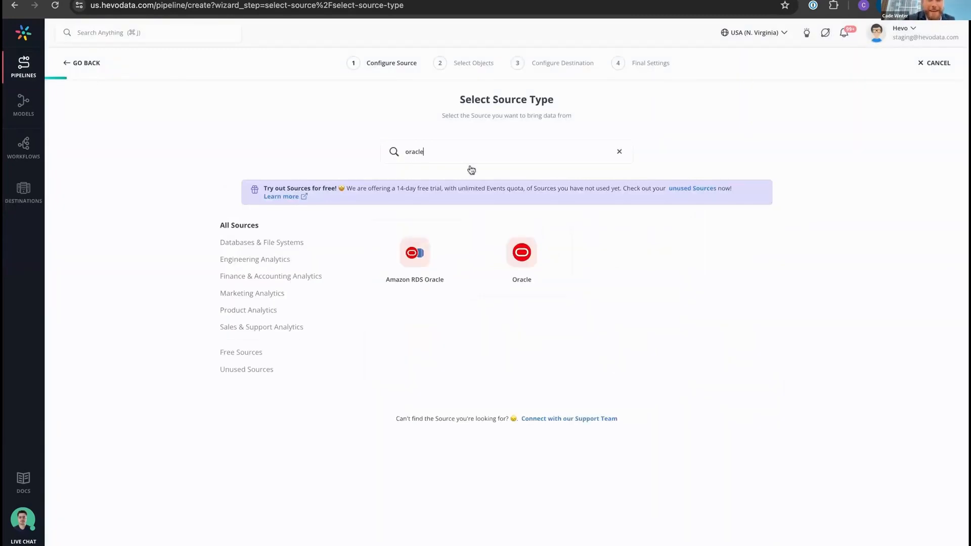
Choose Amazon RDS Oracle as the source type and copy the configuration from the existing source Oracle RDS Demo
click(414, 268)
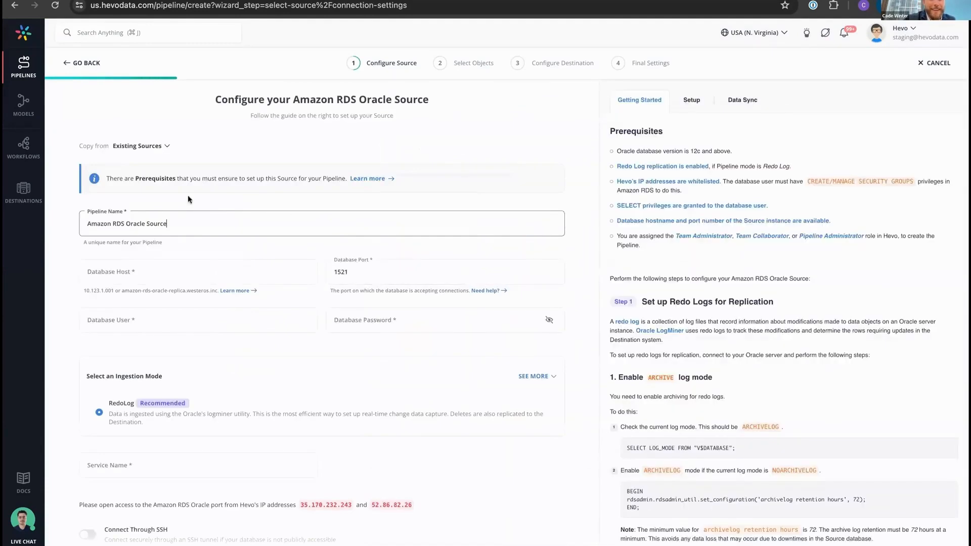
click(161, 146)
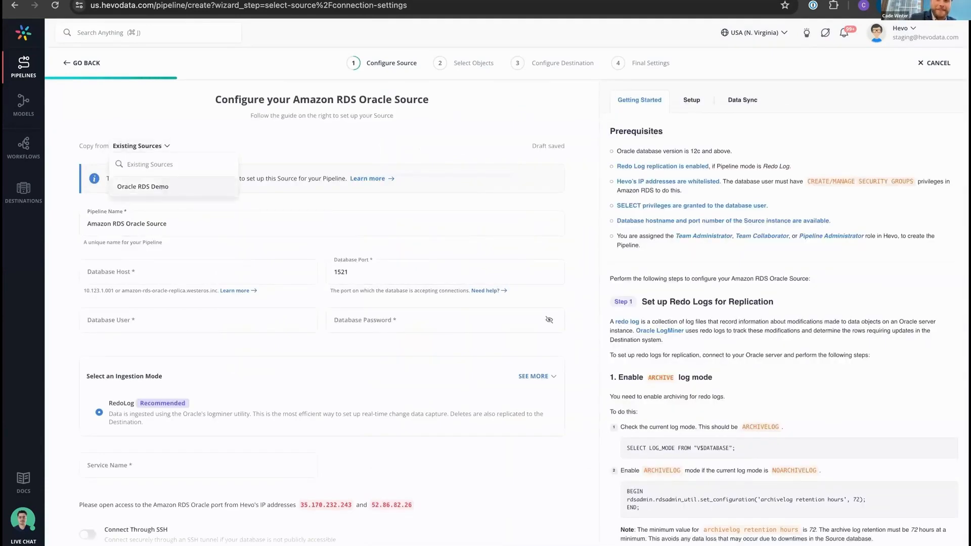
click(173, 188)
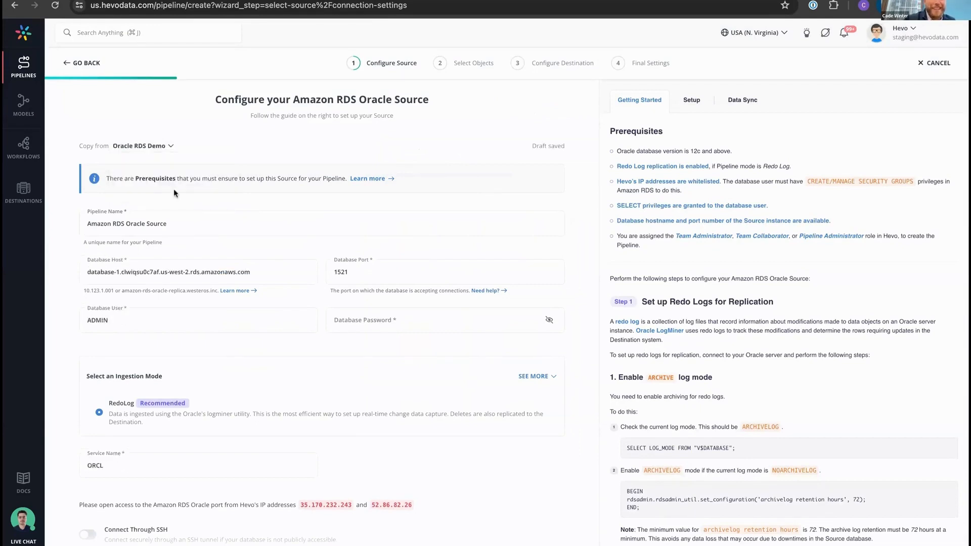
Rename the pipeline as Amazon RDS Oracle Webinar
click(186, 223)
key(BackSpace)
key(BackSpace)
key(BackSpace)
key(BackSpace)
key(BackSpace)
key(BackSpace)
text(Webinar)
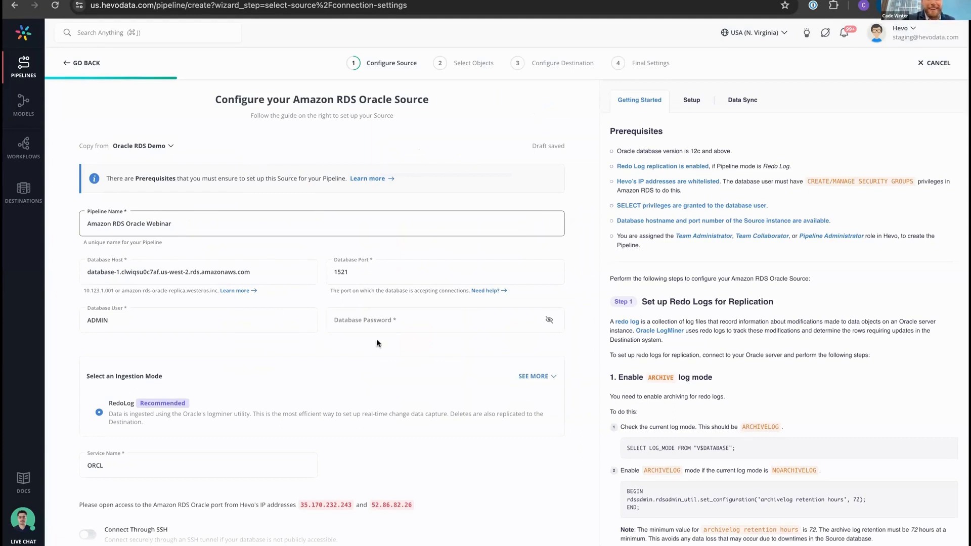
Examine the Getting Started guide for redo log setup, security groups, user privileges, and retrieving the hostname, service ID and port
click(860, 222)
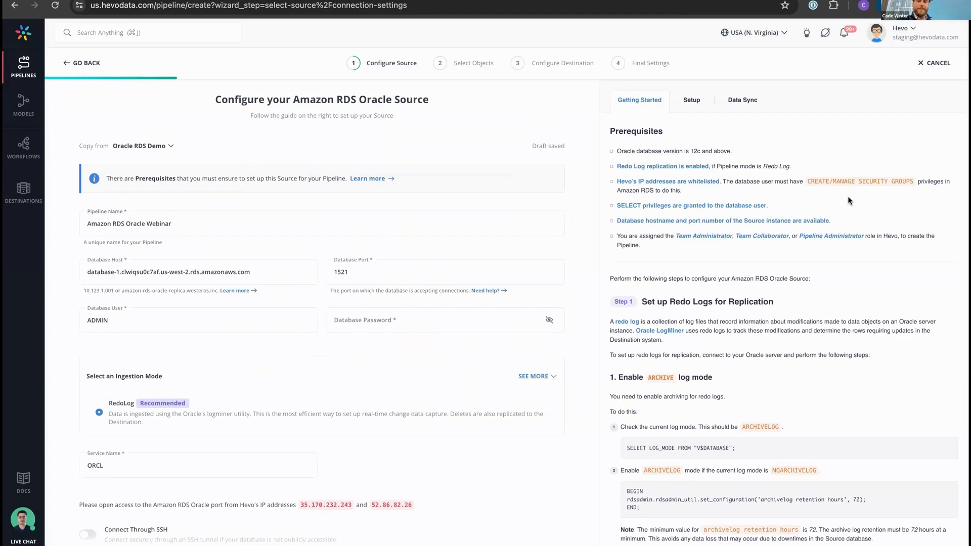
scroll(845, 181, down, 3)
scroll(845, 181, down, 2)
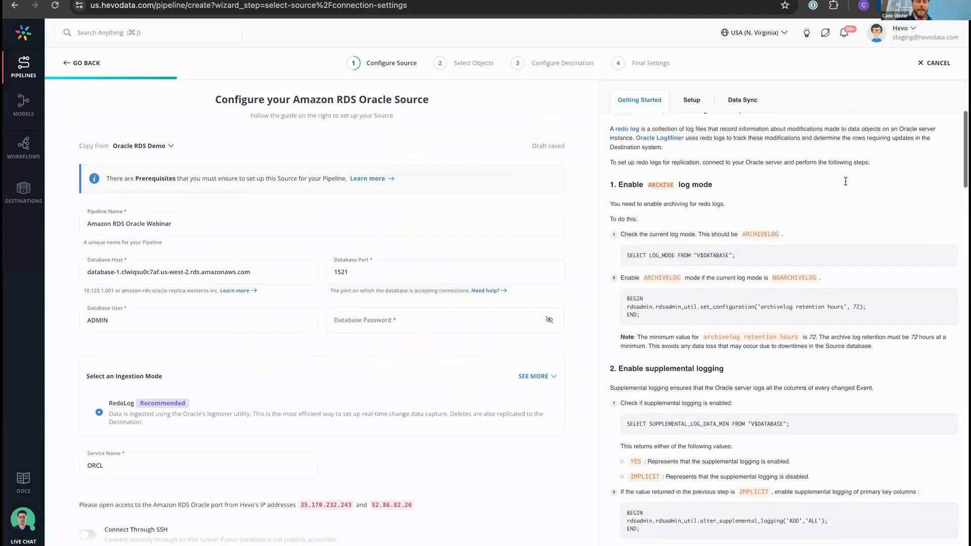
scroll(846, 181, down, 6)
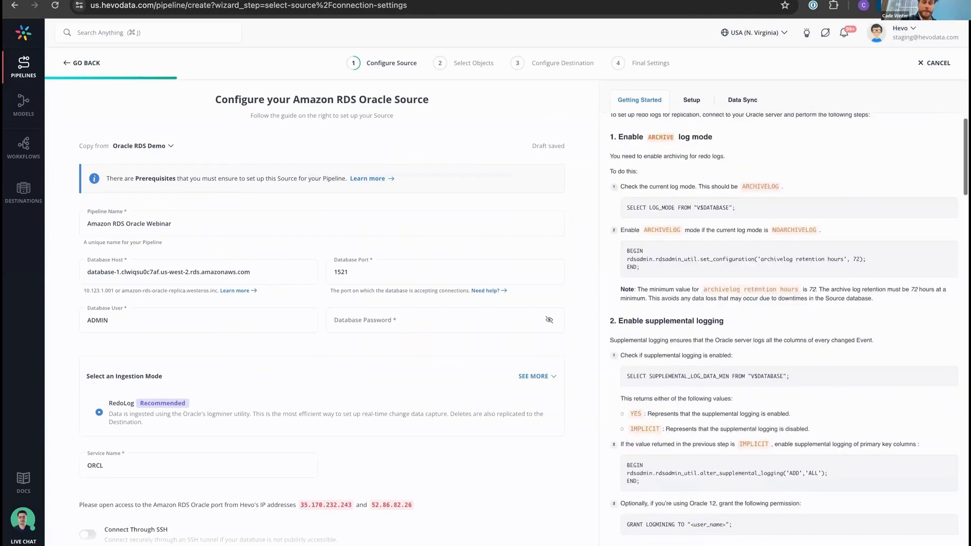
scroll(845, 181, down, 7)
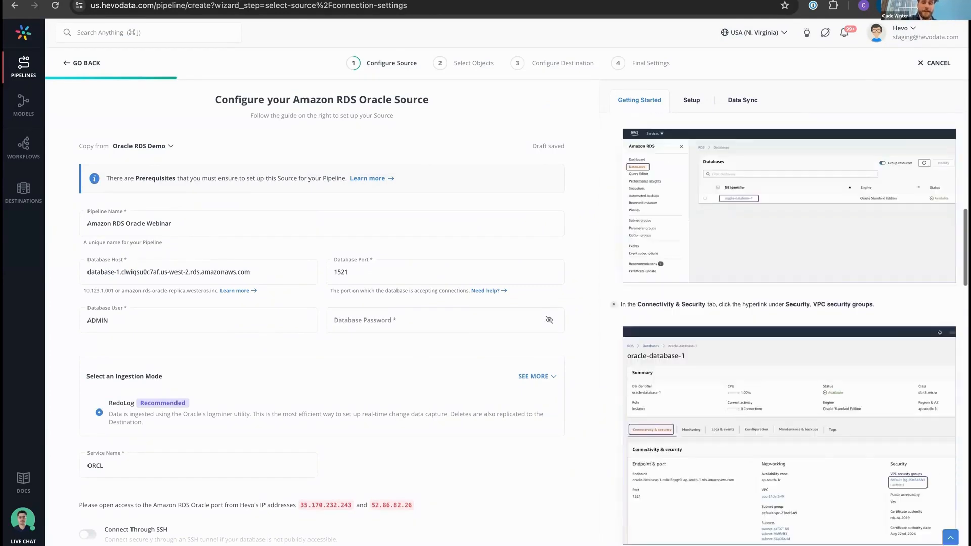
scroll(783, 328, down, 7)
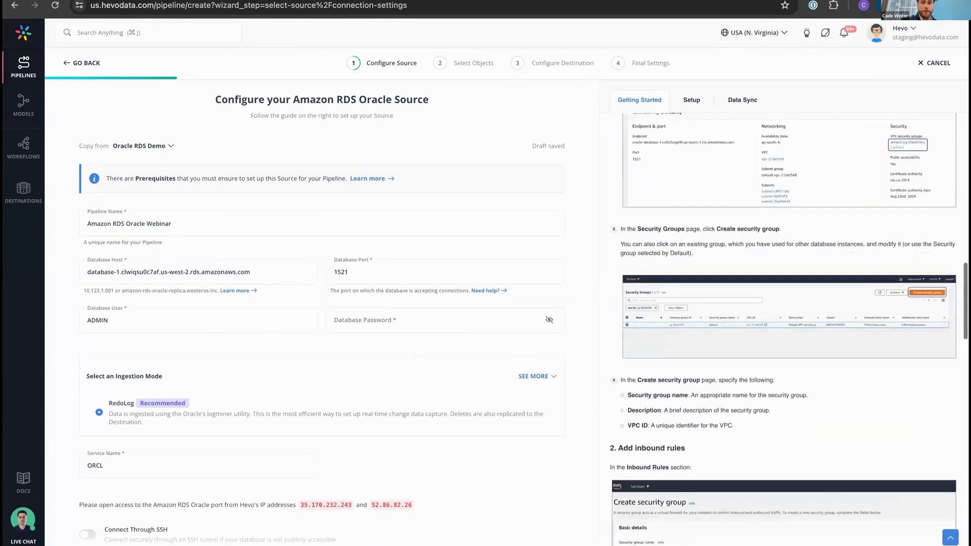
scroll(784, 328, down, 12)
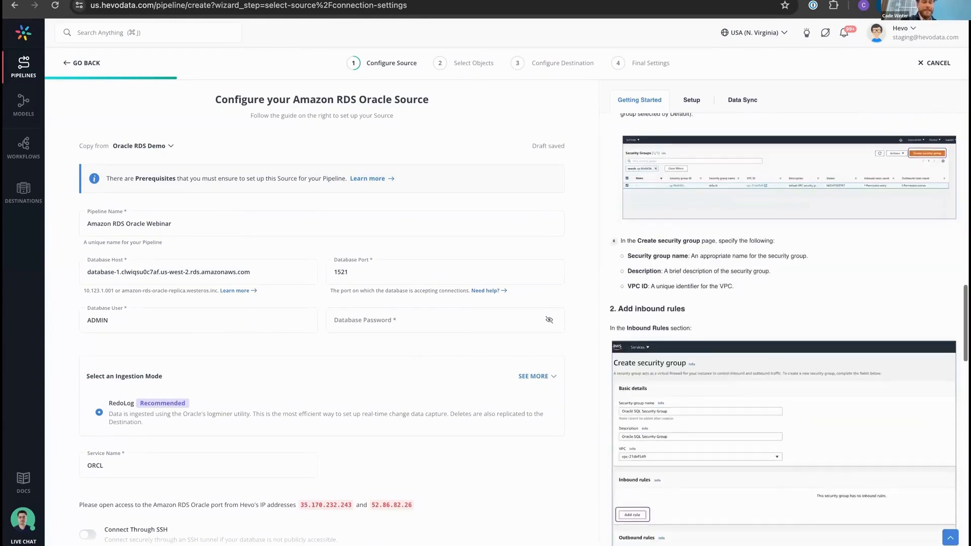
scroll(784, 329, down, 3)
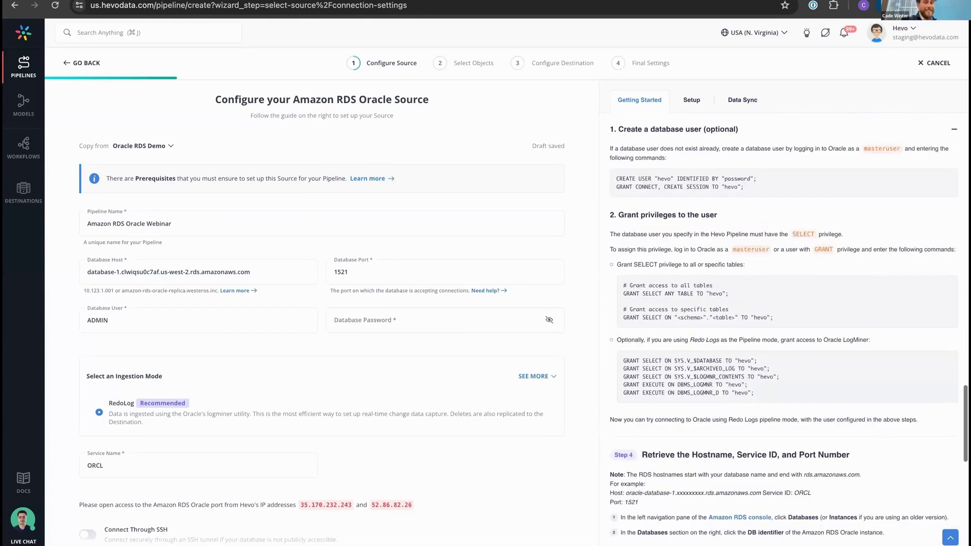
scroll(783, 329, down, 2)
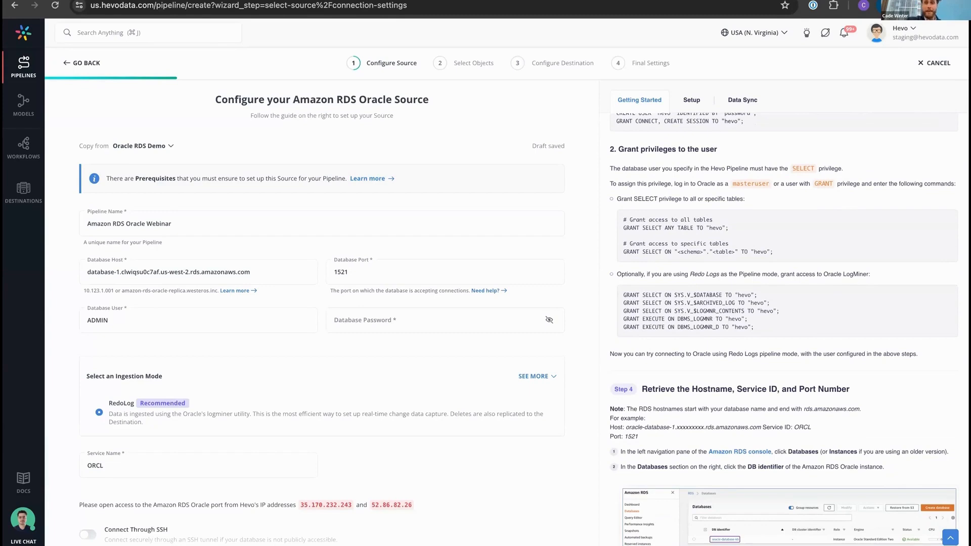
scroll(783, 329, down, 8)
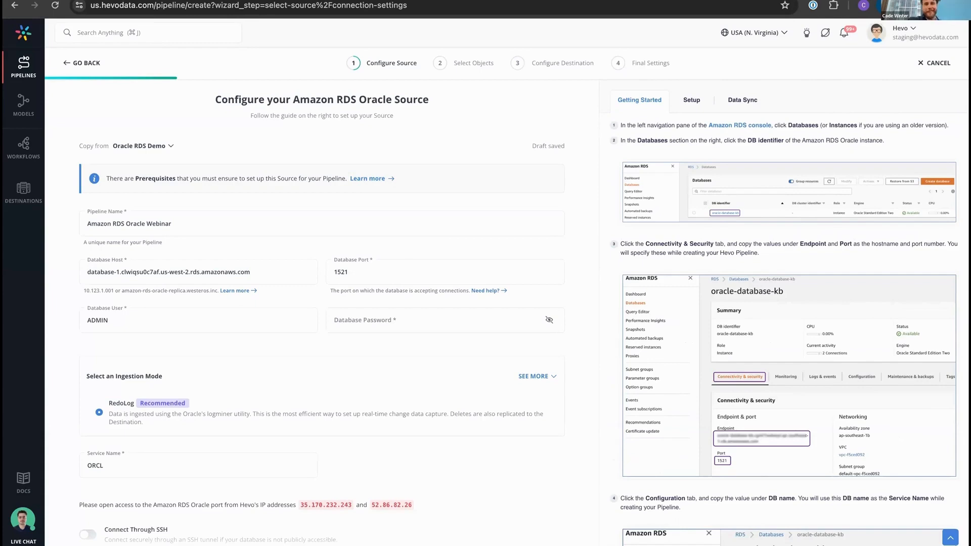
scroll(789, 328, down, 8)
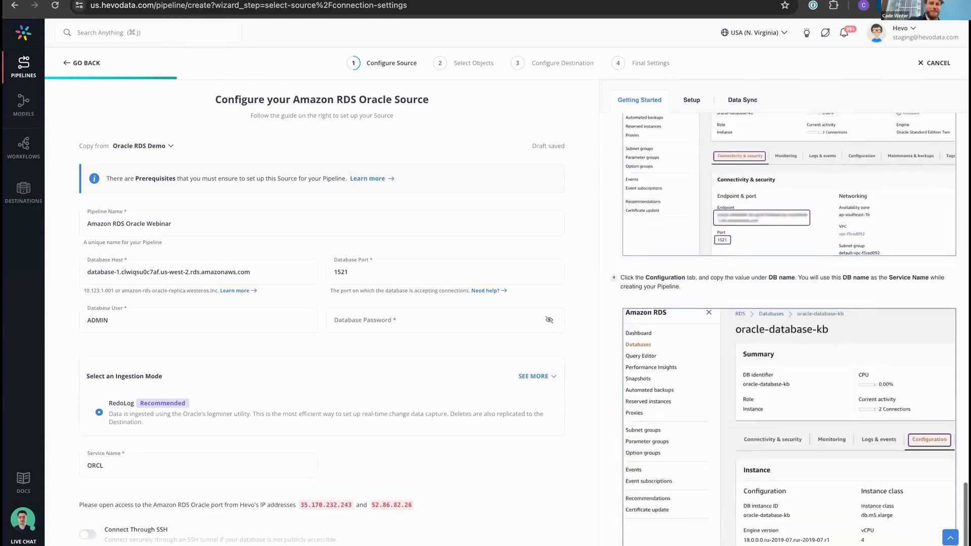
scroll(783, 328, up, 20)
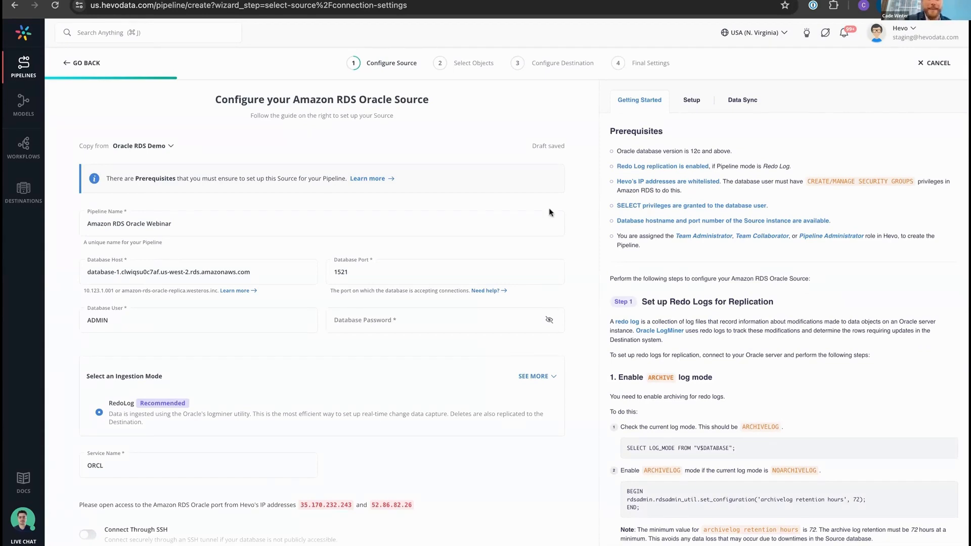
Enter the database password for the source's database user
click(401, 319)
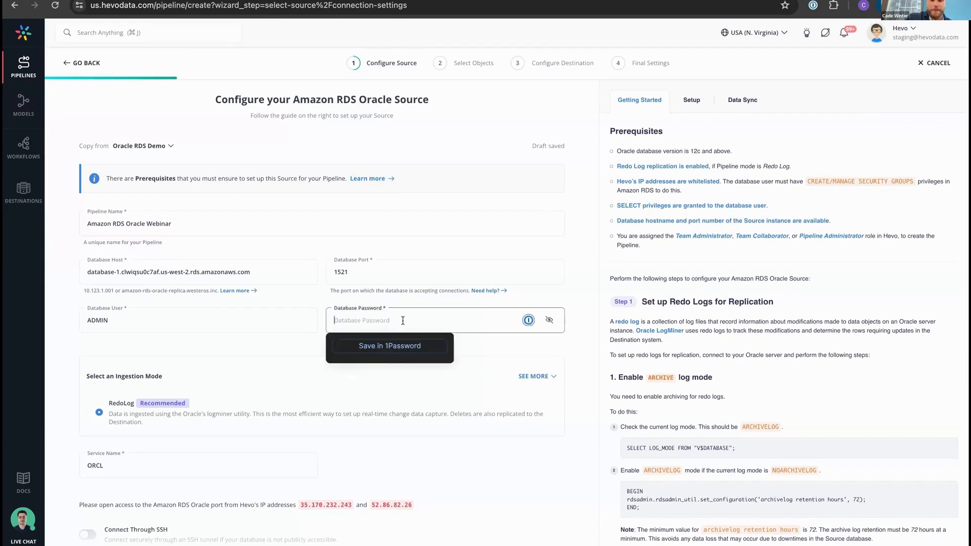
text(*******)
Review the source's Redo Log Advanced Settings and expand its Advanced Settings to examine the historical load and table options
scroll(304, 340, down, 3)
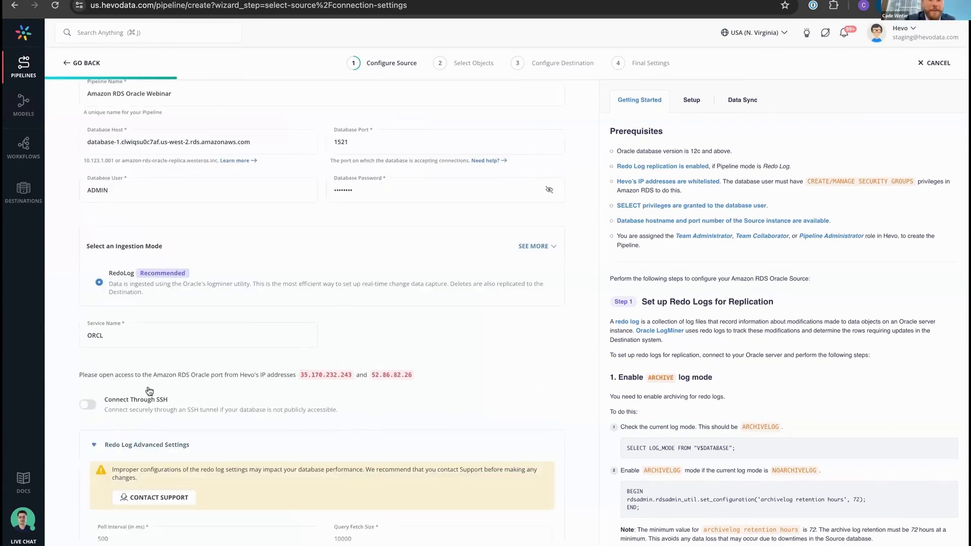
click(147, 444)
scroll(235, 312, down, 5)
click(235, 312)
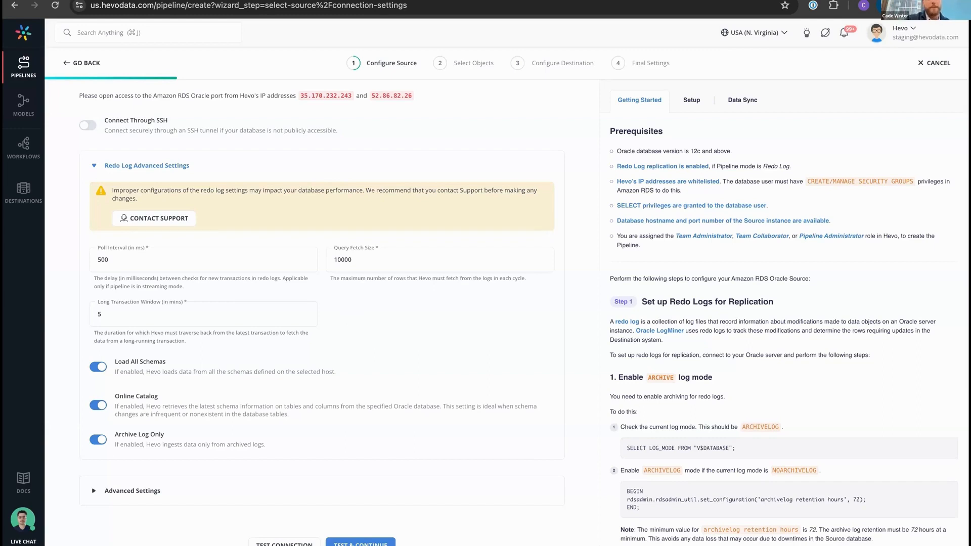
click(152, 490)
scroll(199, 347, down, 2)
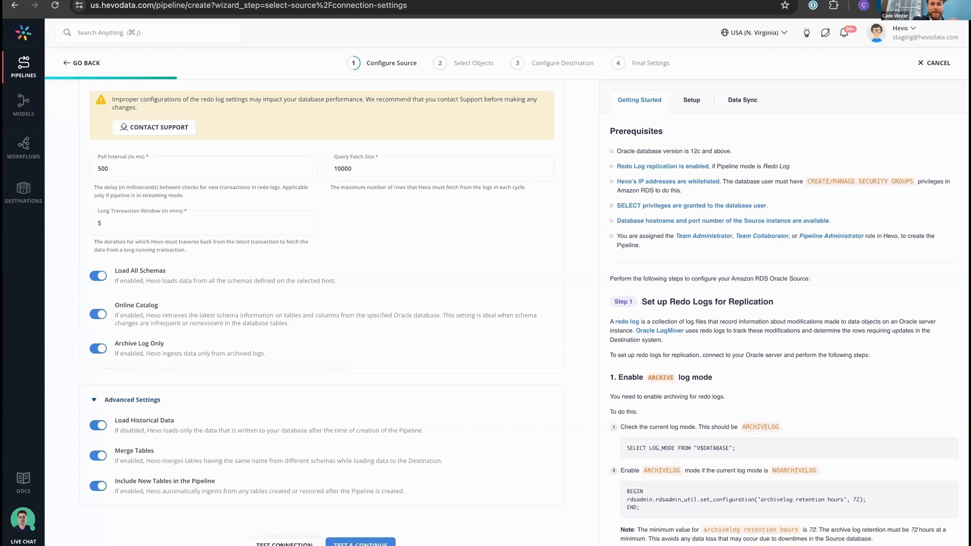
Test the Oracle source connection and continue to selecting the objects
click(281, 544)
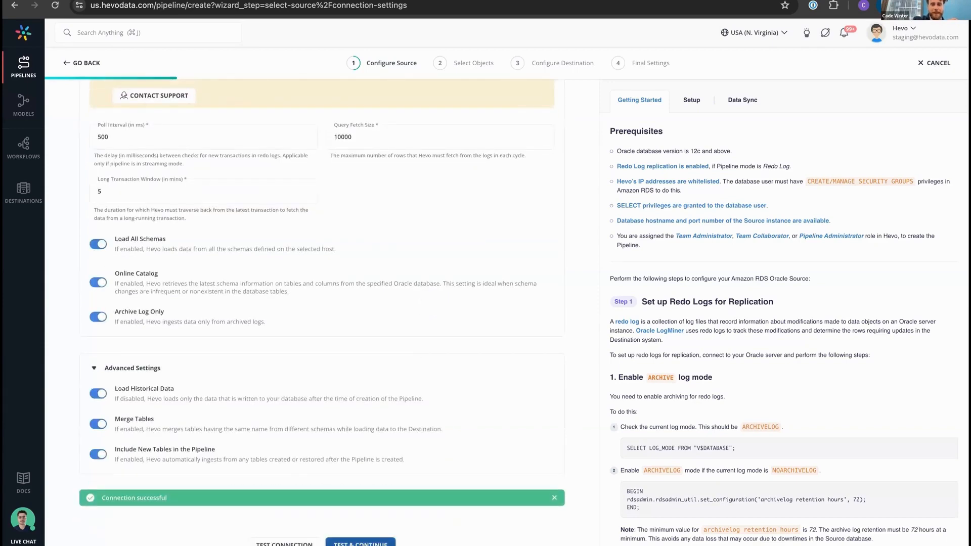
click(360, 544)
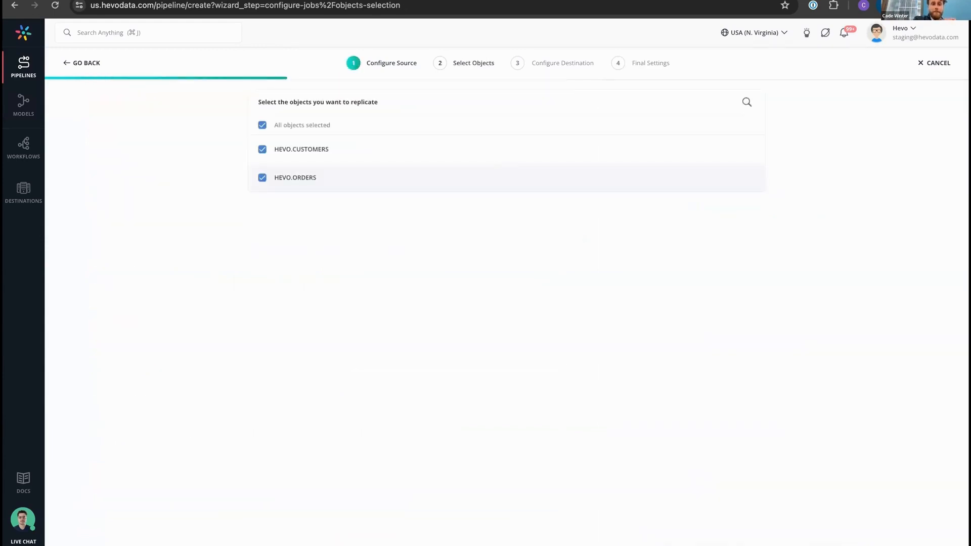
Keep both HEVO.CUSTOMERS and HEVO.ORDERS selected for replication and continue to choosing the destination
click(263, 149)
click(262, 178)
click(263, 149)
click(262, 178)
click(506, 544)
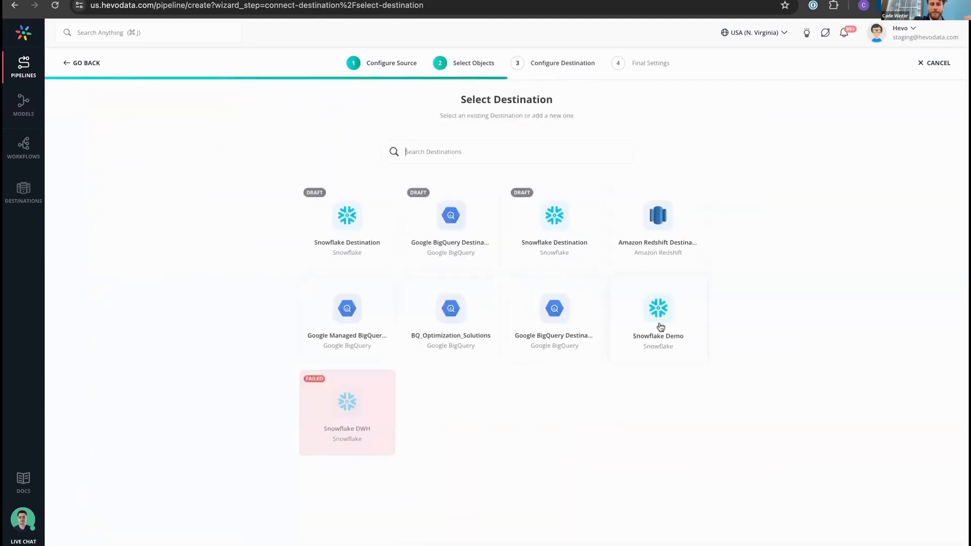
Choose Snowflake Demo as the destination and finish the pipeline with Auto Mapping enabled and no destination table prefix
click(660, 316)
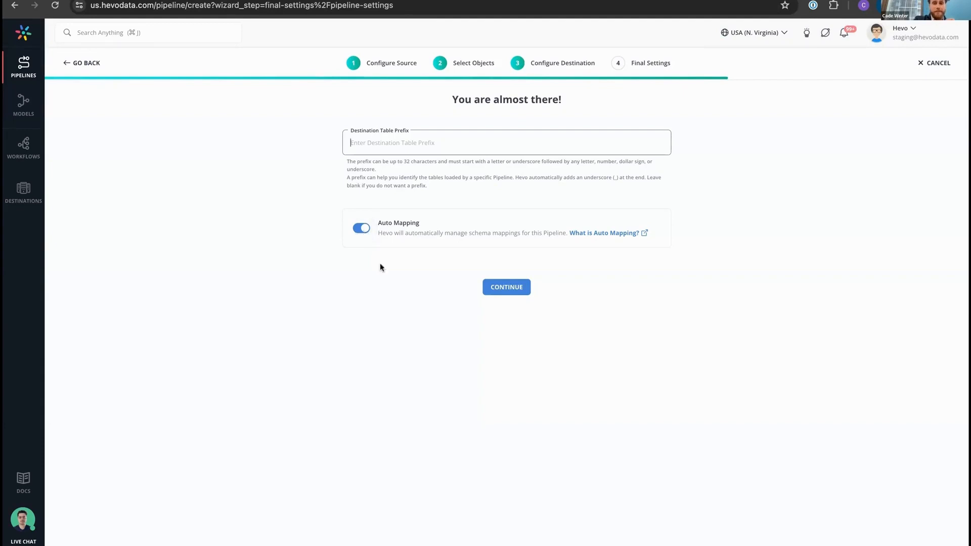
click(432, 303)
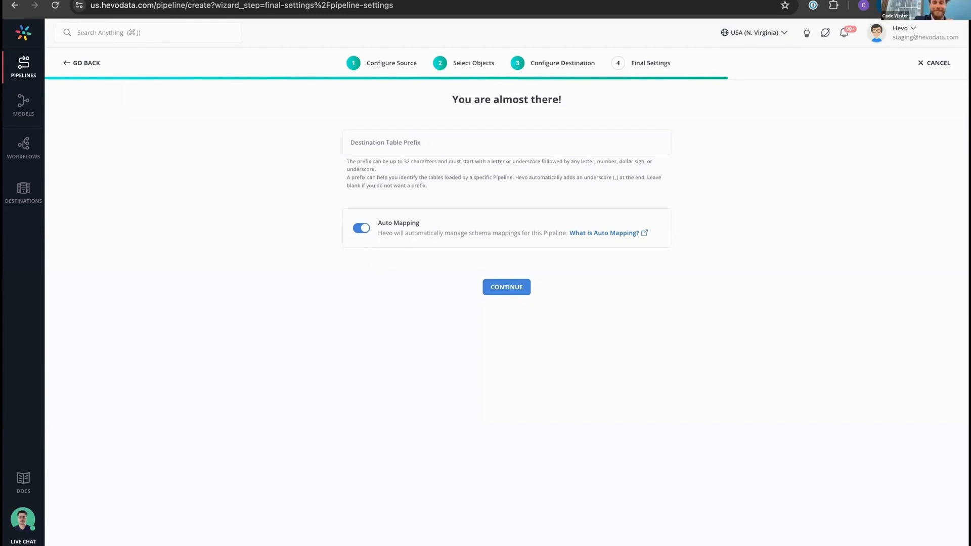
click(516, 296)
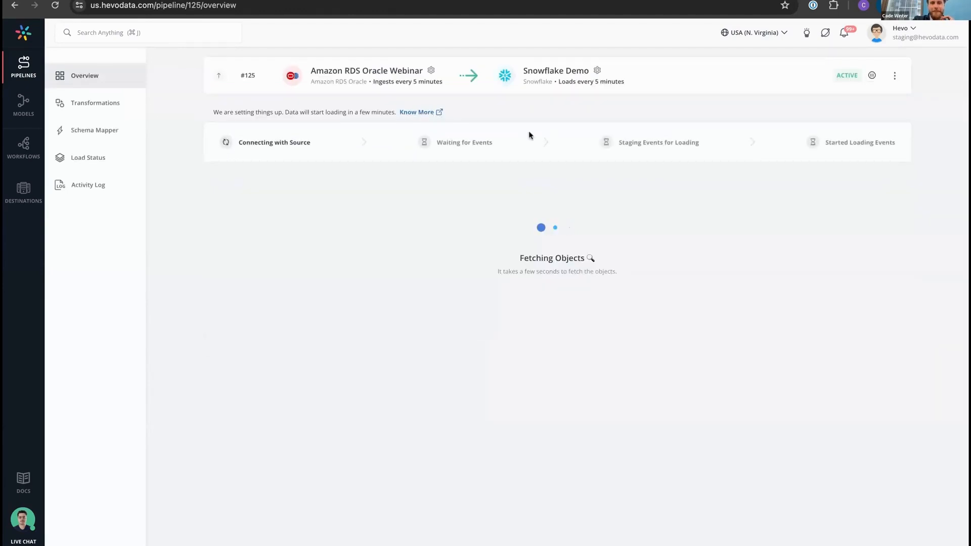
Open the existing Oracle RDS Demo pipeline, view its source connection settings, and return to its overview
click(32, 70)
click(179, 207)
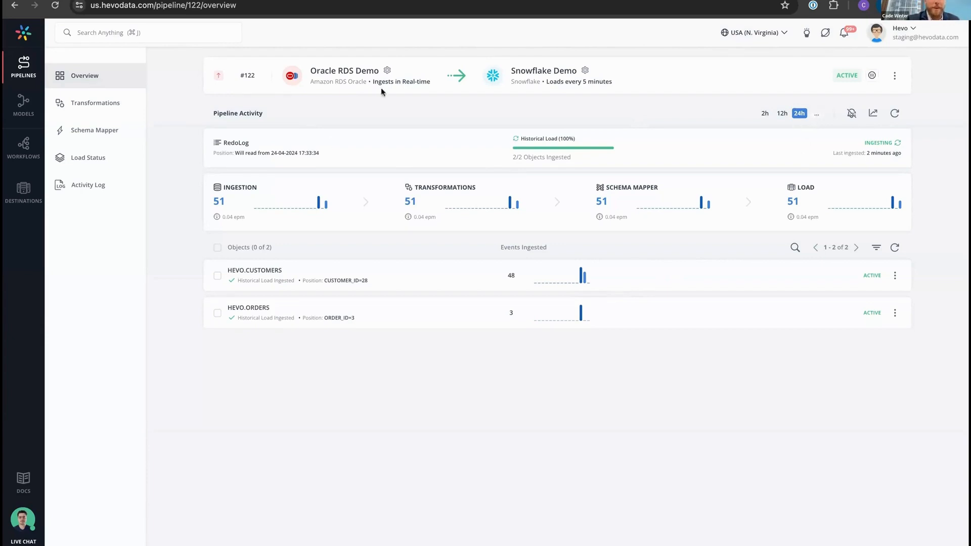
mouse_move(387, 71)
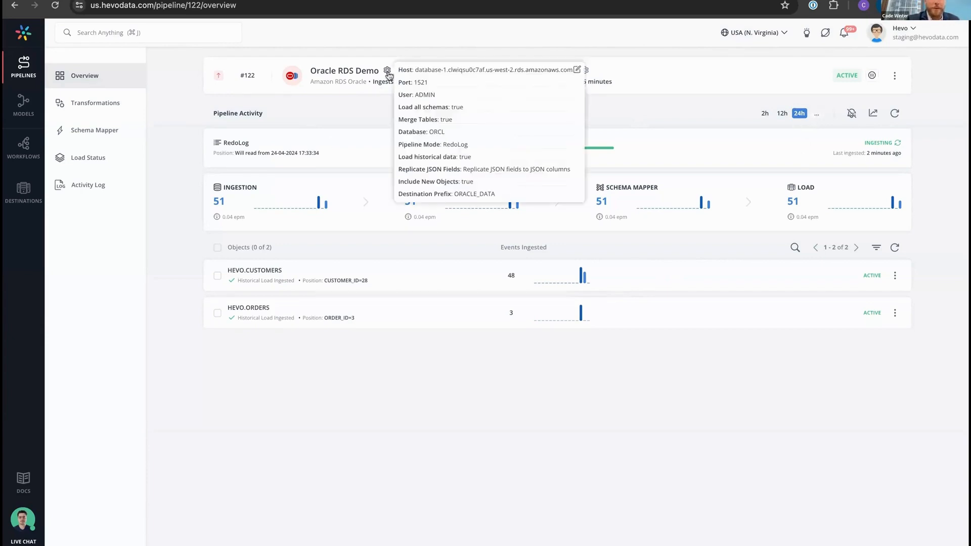
click(576, 70)
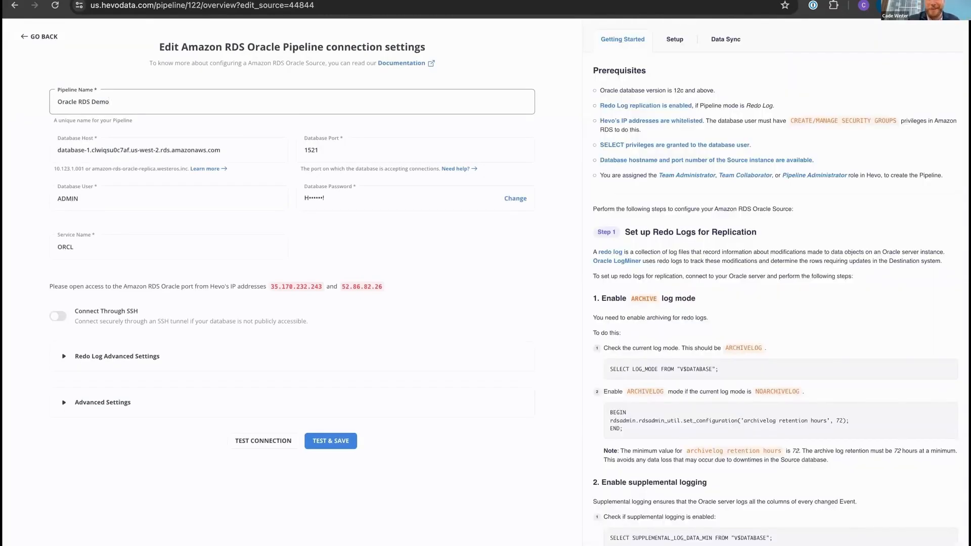
click(49, 40)
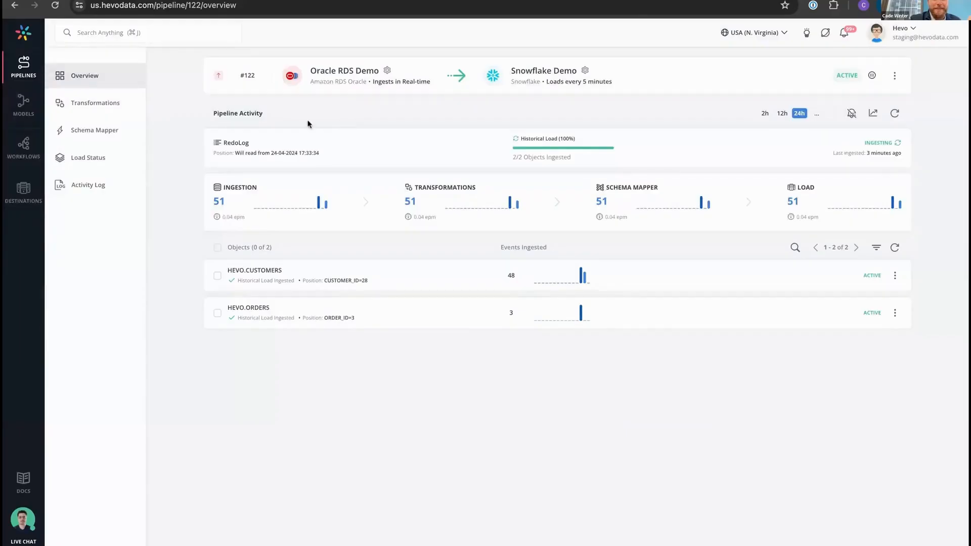